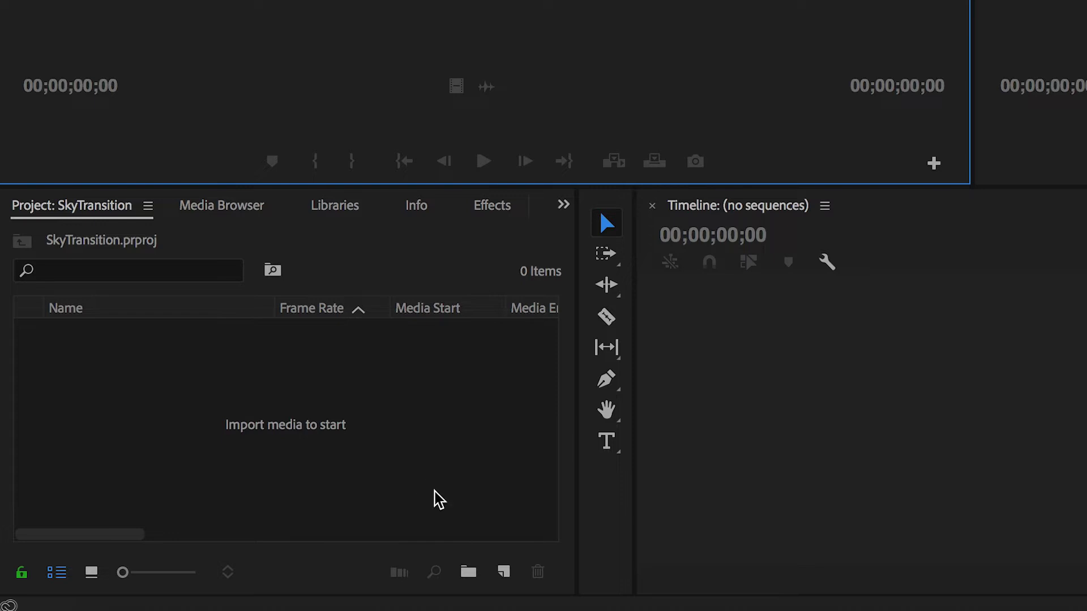
- Create a new project bin named Footage
click(468, 573)
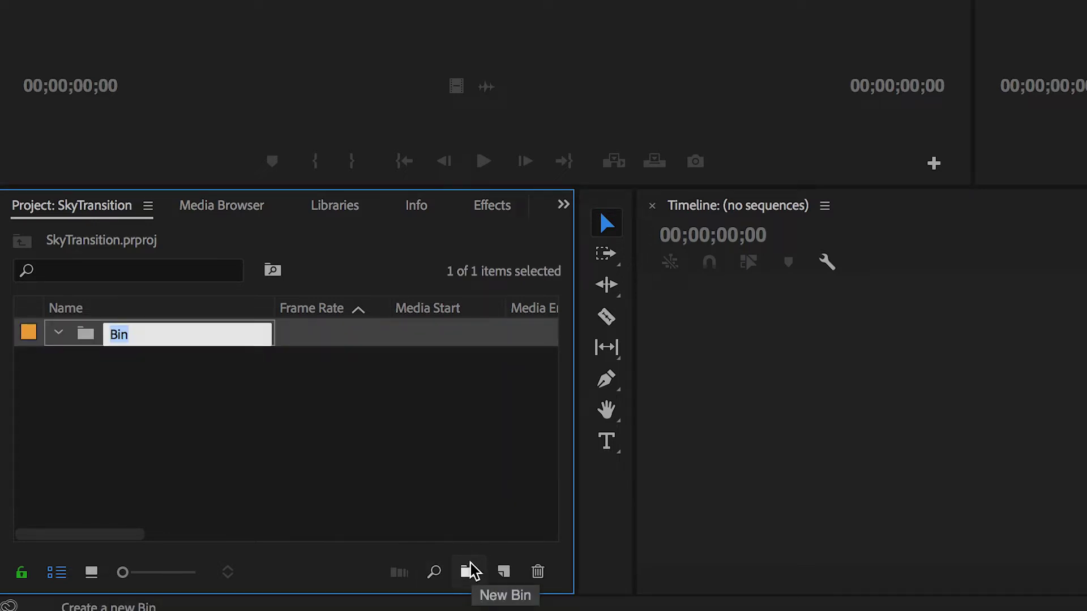
text(Foo)
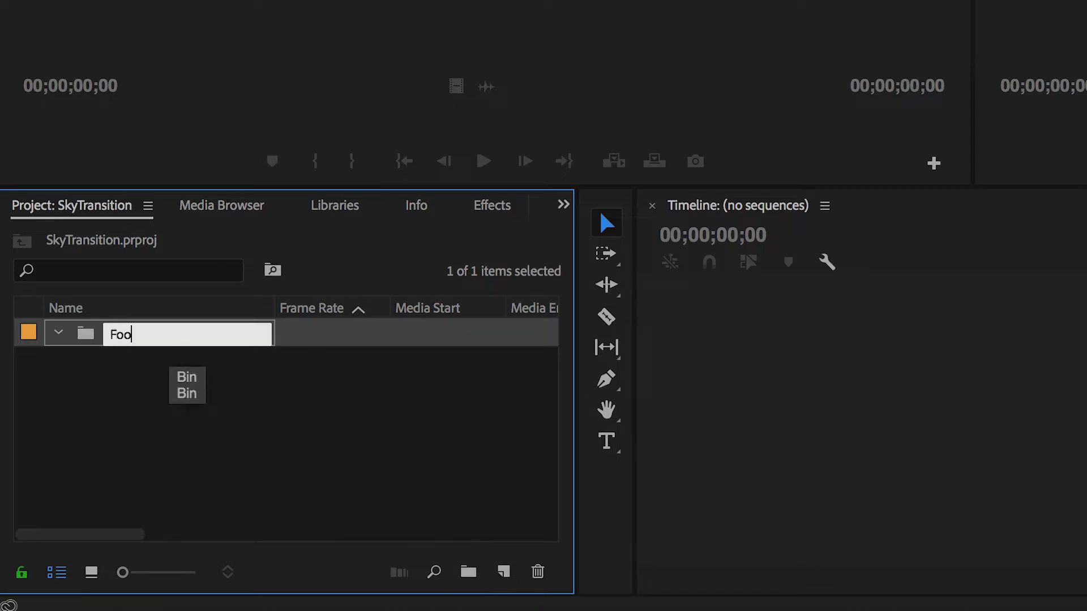
text(tage)
key(Return)
- Open the Footage bin and import 125_9604.MXF and 125_9607.MXF into it
double_click(126, 334)
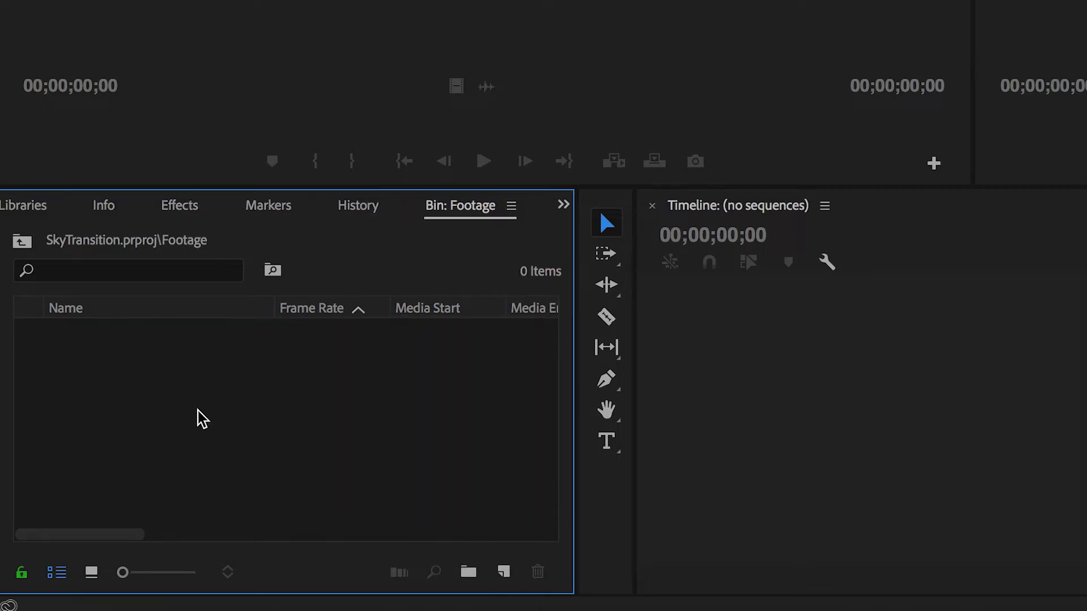
right_click(258, 368)
click(367, 542)
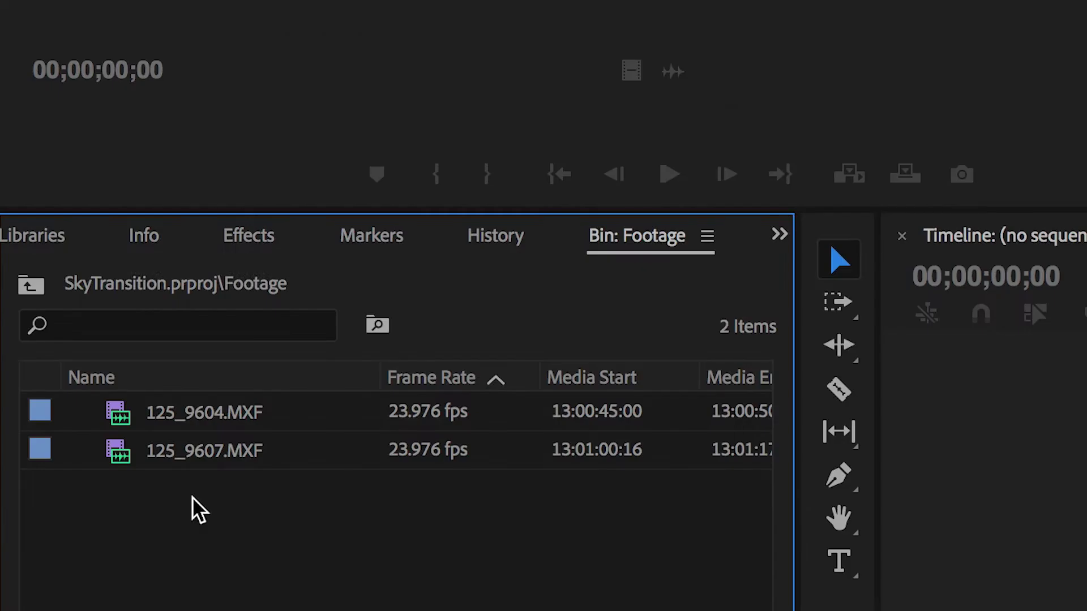
- Make a new sequence from both selected clips
drag(276, 551, 218, 406)
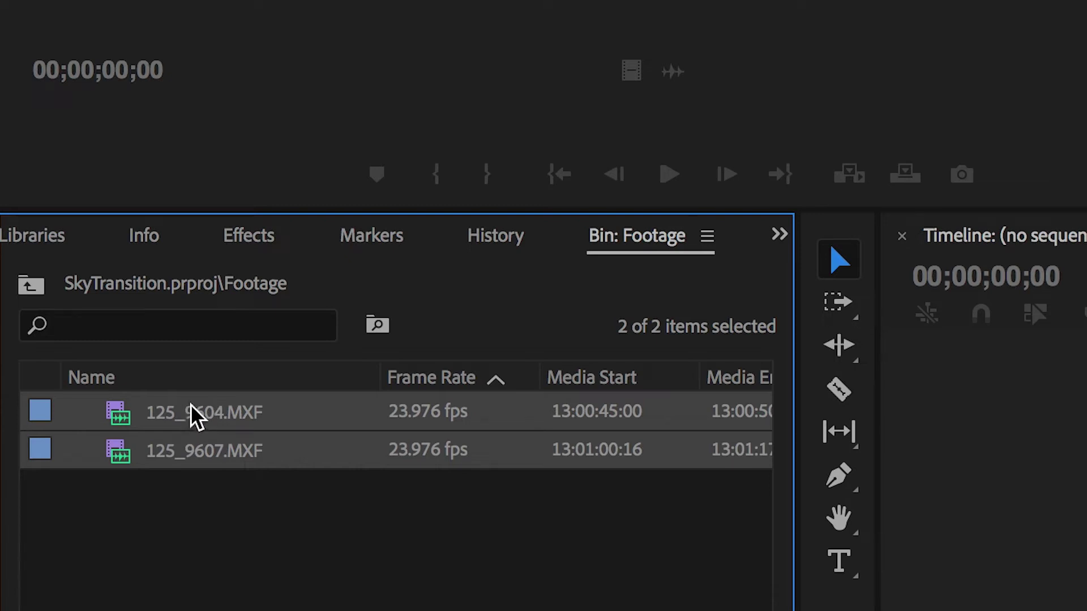
right_click(195, 418)
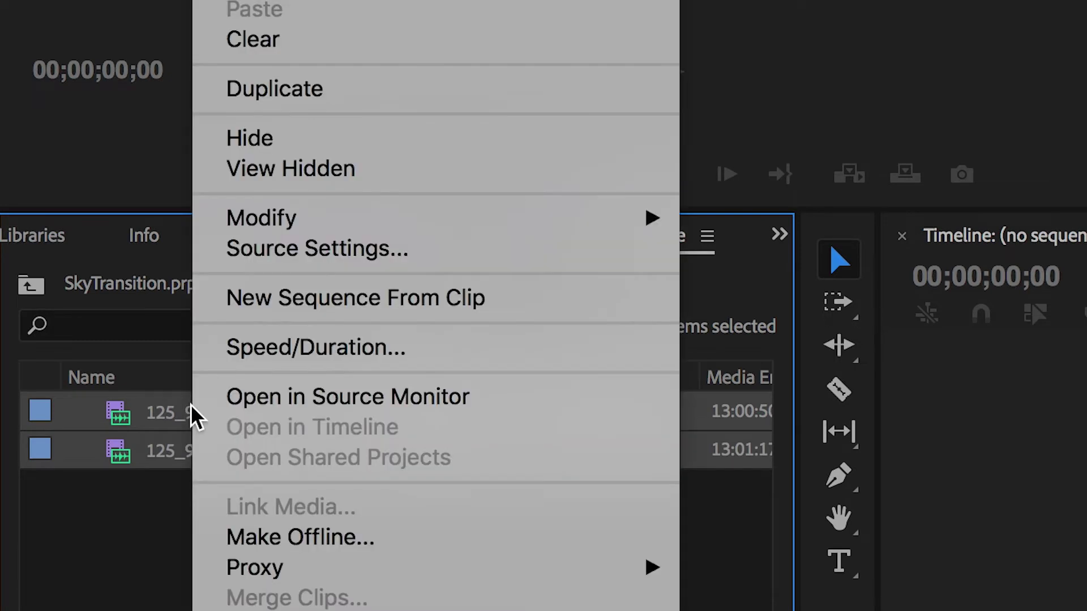
click(324, 308)
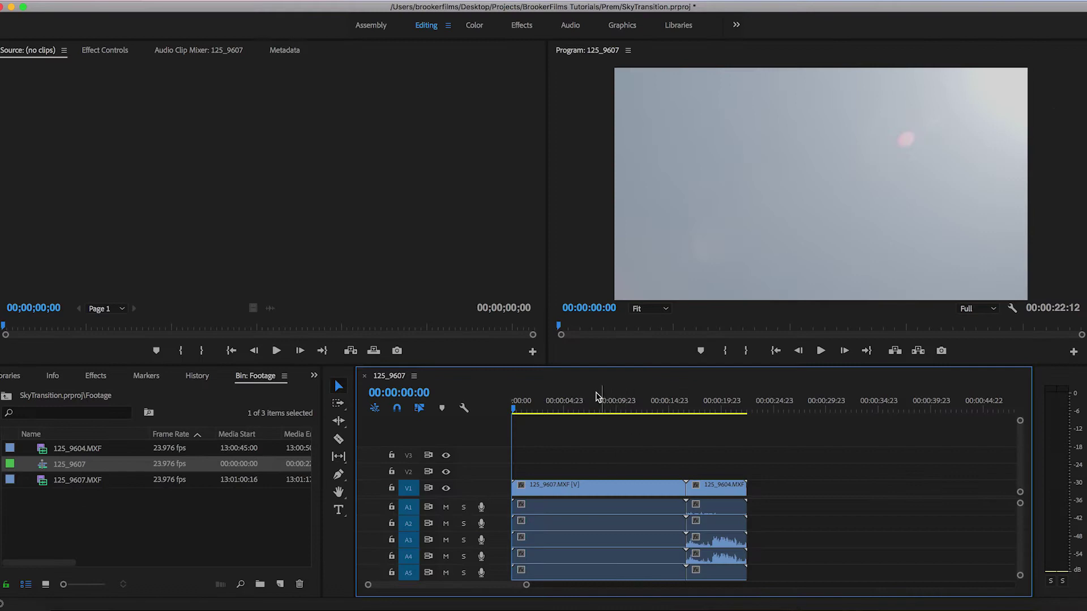
drag(599, 405, 543, 407)
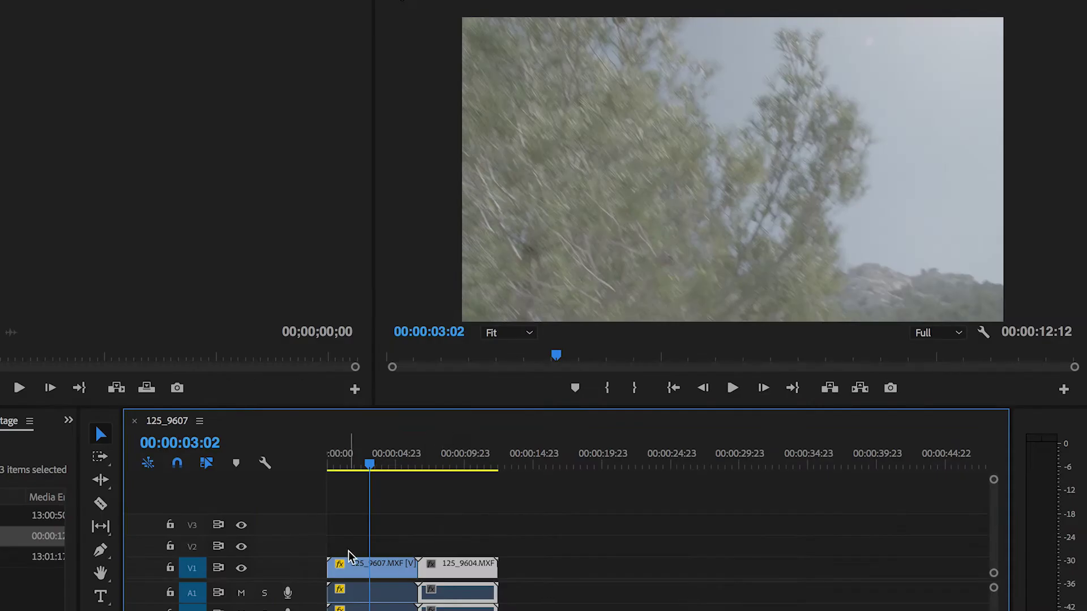
- Unlink the audio from the video and delete the A1 audio clip
click(539, 517)
right_click(400, 600)
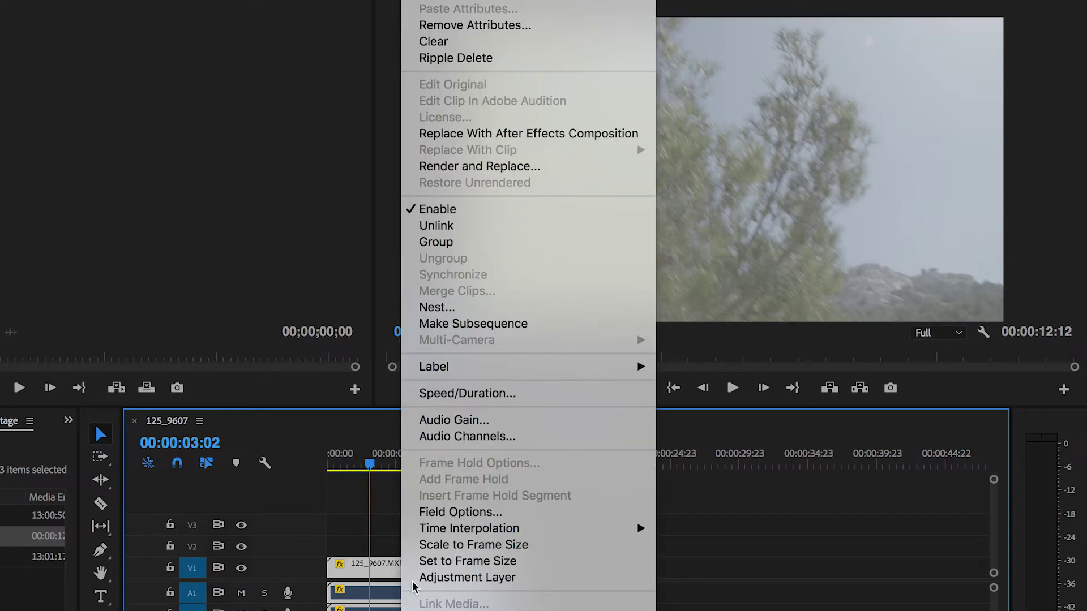
click(467, 229)
click(408, 593)
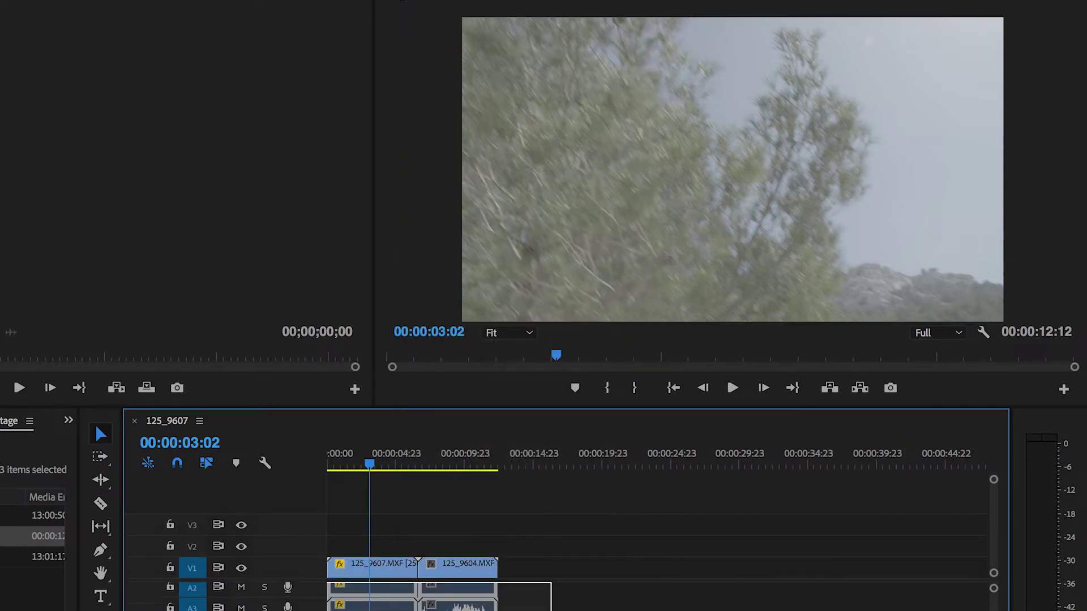
key(Delete)
- Move 125_9607 to sit just after 125_9604 on V1
click(386, 470)
mouse_move(386, 473)
mouse_down()
mouse_move(397, 473)
mouse_move(350, 478)
mouse_move(393, 480)
mouse_up()
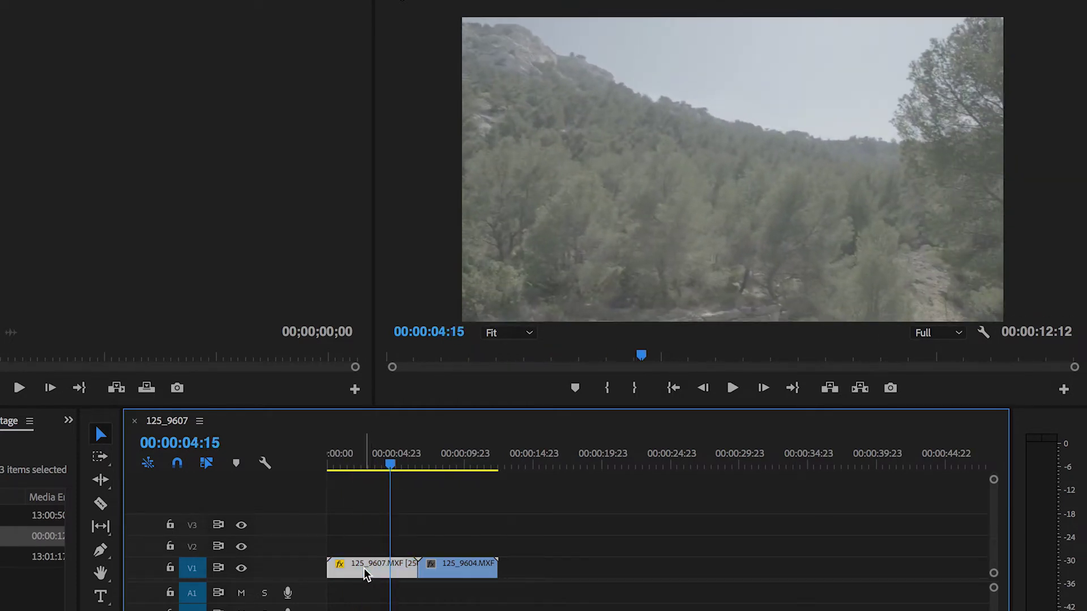
drag(364, 569, 534, 569)
drag(447, 473, 469, 472)
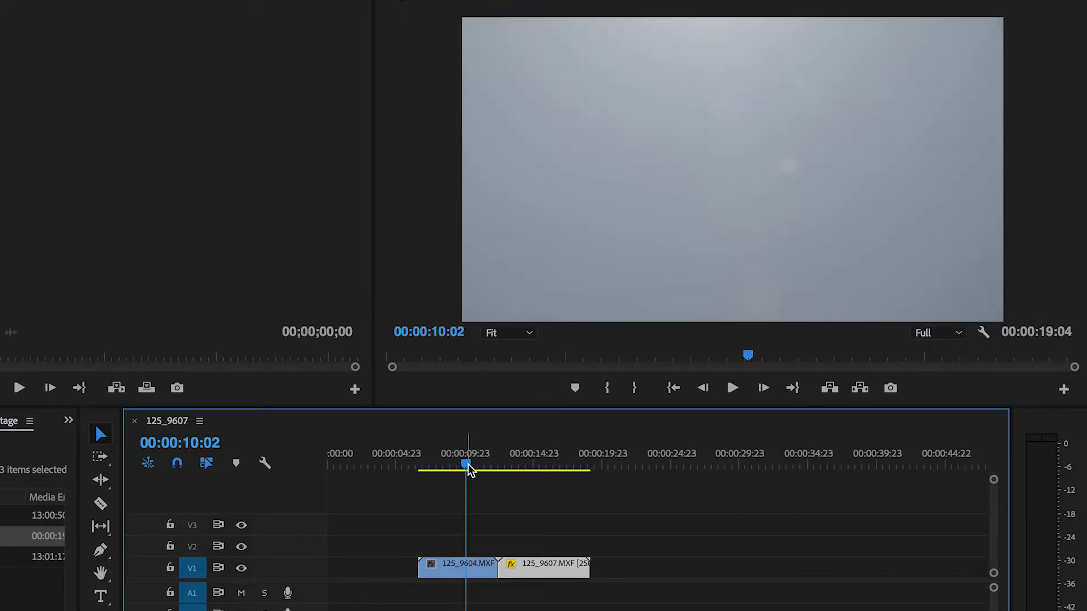
- Razor-cut 125_9604 at 00:00:10:02 and delete its trailing piece
key(c)
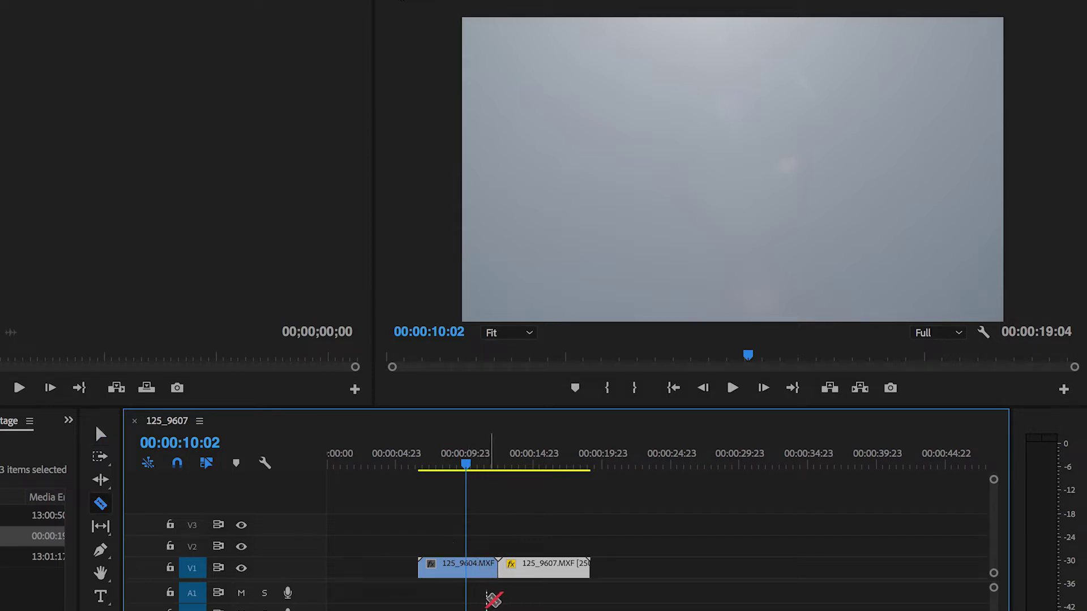
click(472, 568)
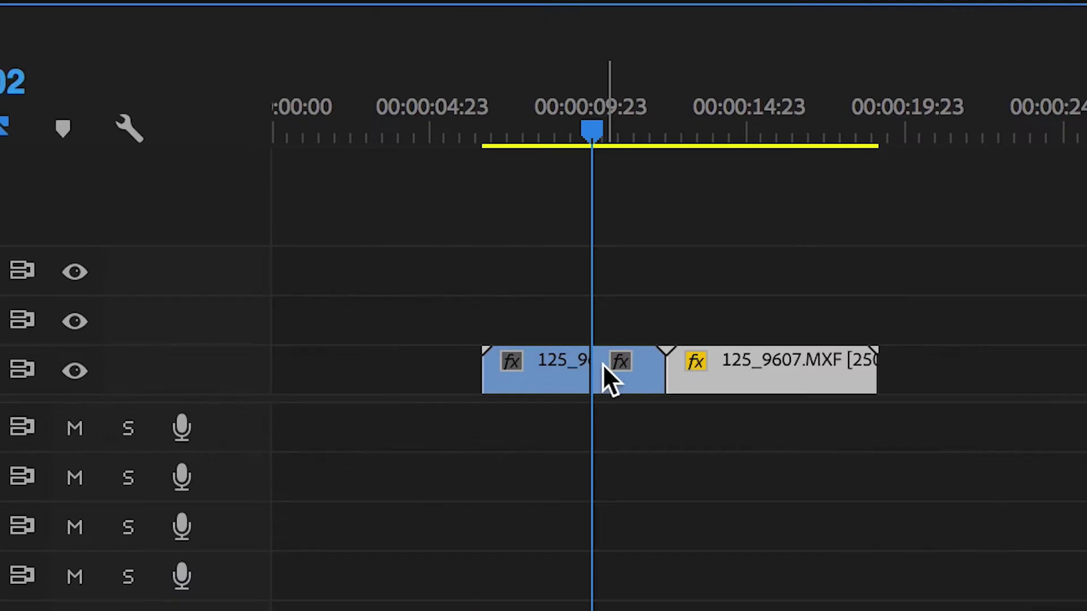
key(v)
click(484, 565)
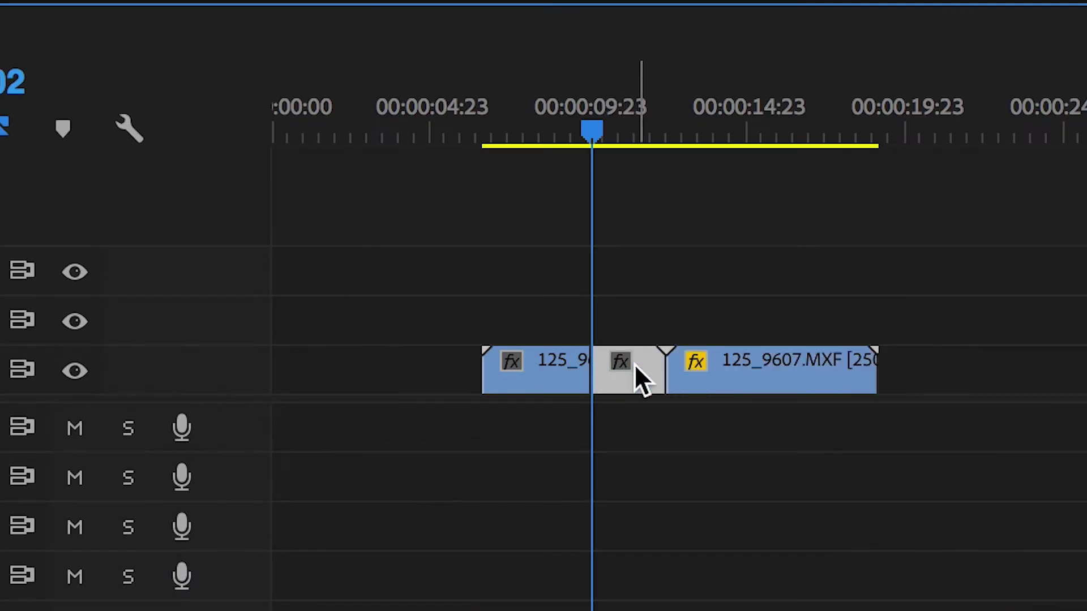
key(Delete)
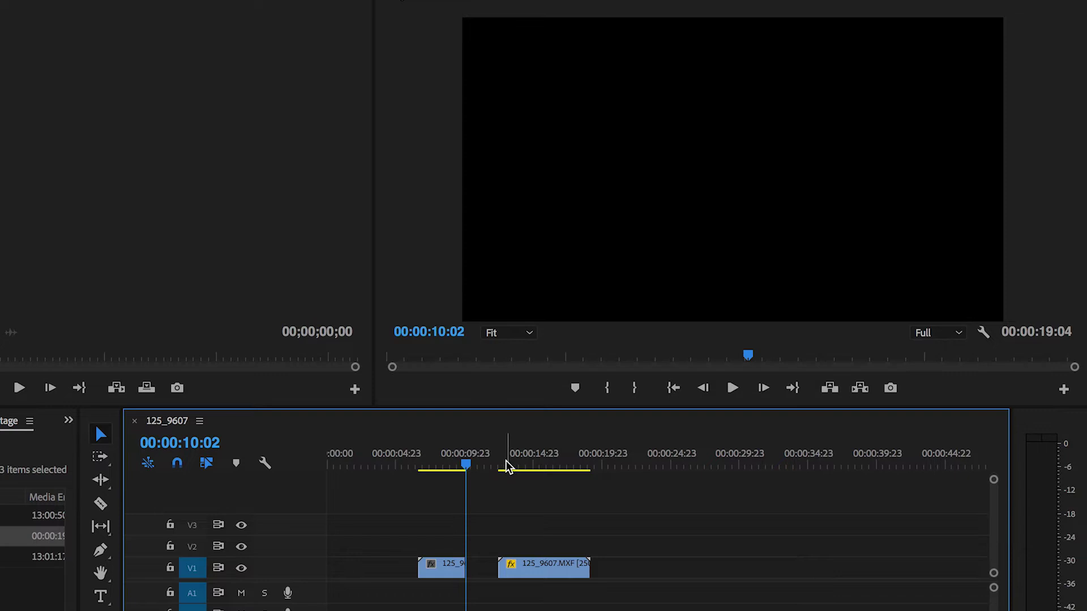
- Ripple-trim the unwanted head off 125_9607
mouse_move(508, 465)
mouse_down()
mouse_move(534, 463)
mouse_move(516, 465)
mouse_up()
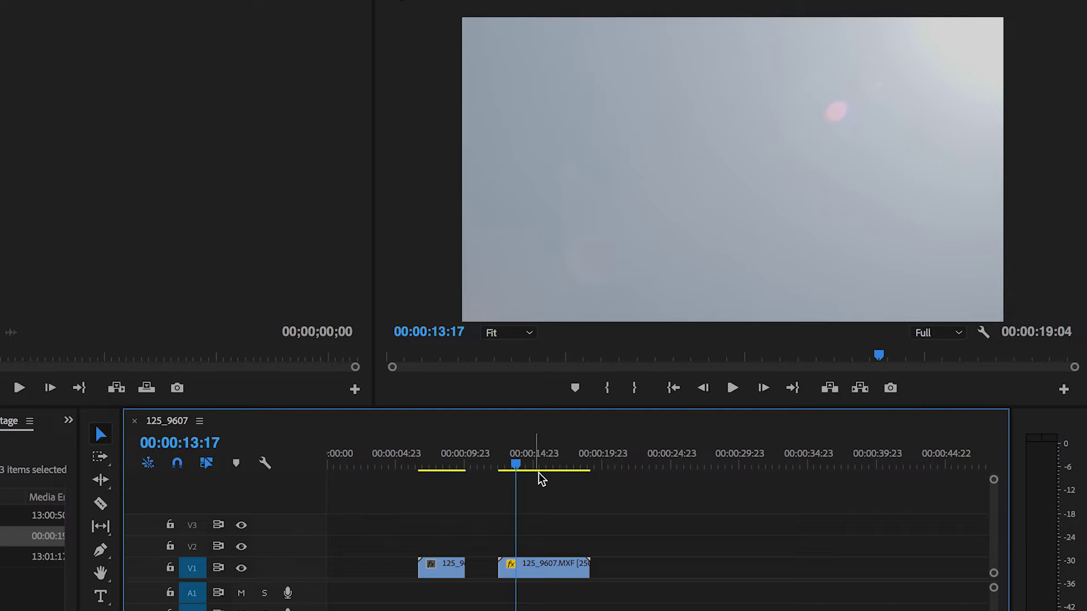
key(b)
click(501, 569)
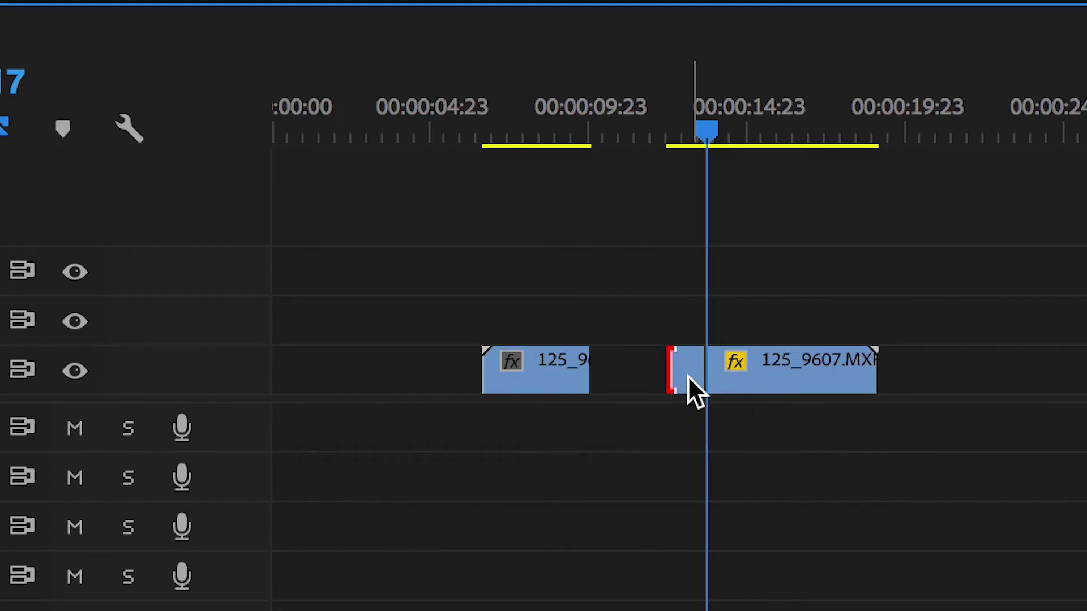
drag(688, 377, 685, 376)
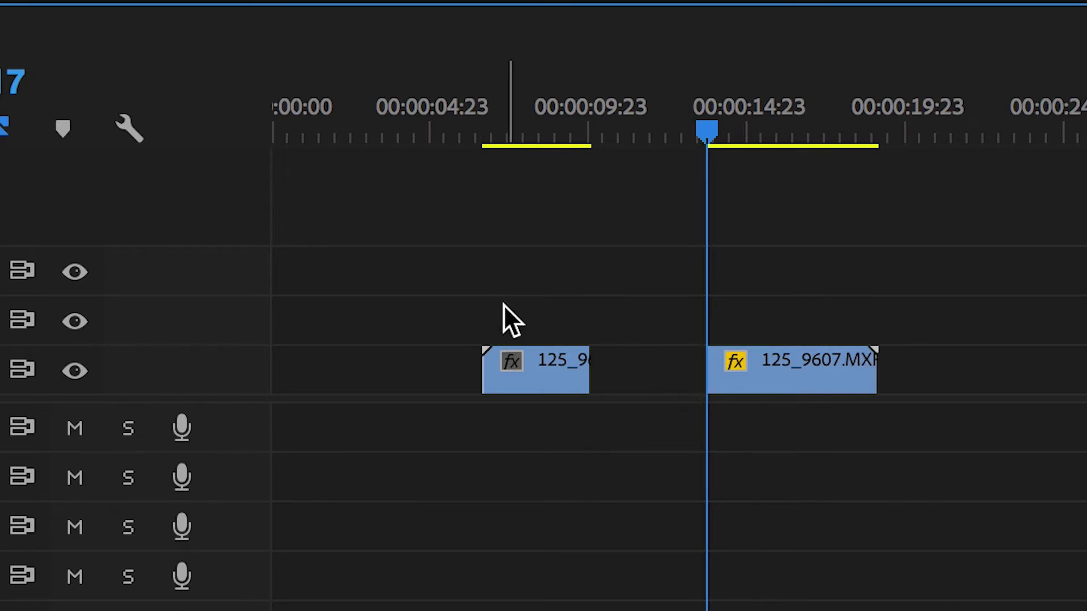
- Move 125_9604 to the start of V1 so both clips run back-to-back, 00:00:08:21 total
click(548, 375)
drag(447, 571, 356, 572)
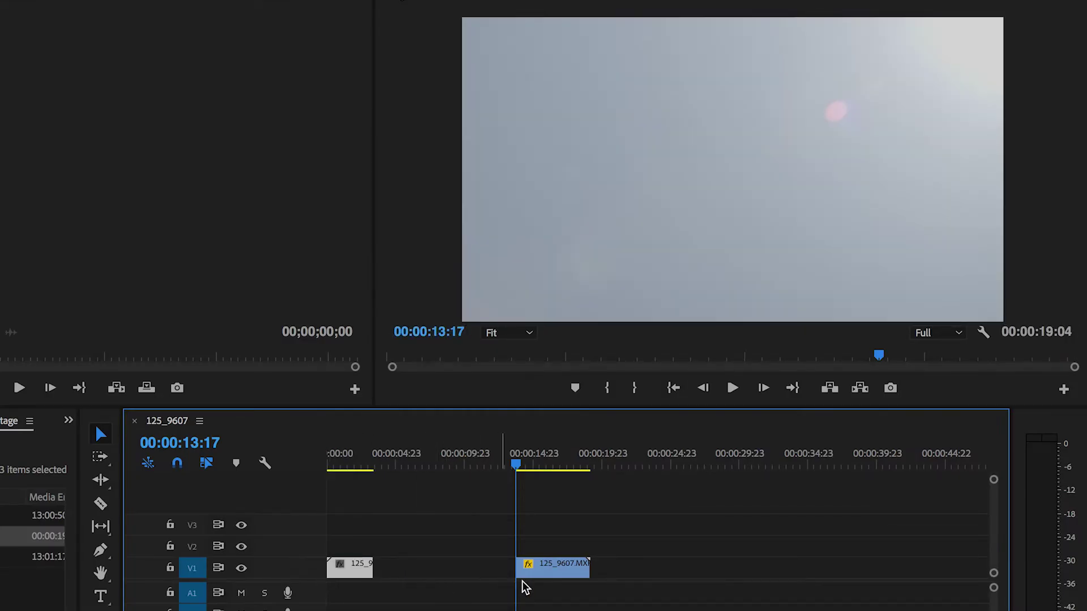
click(552, 574)
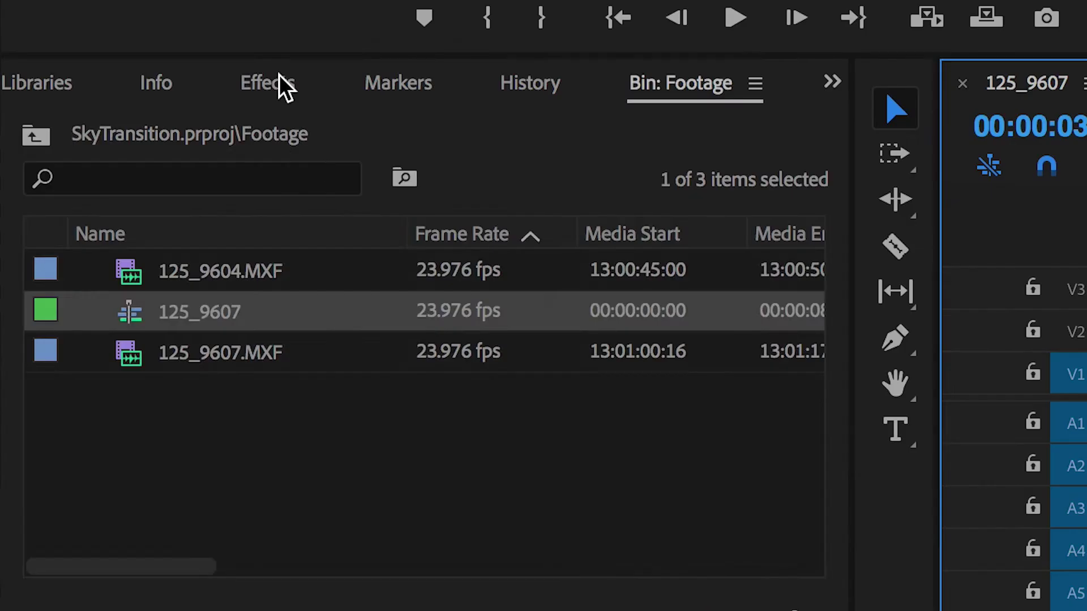
- Apply Cross Dissolve from Video Transitions > Dissolve to the 125_9604/125_9607 cut
click(276, 80)
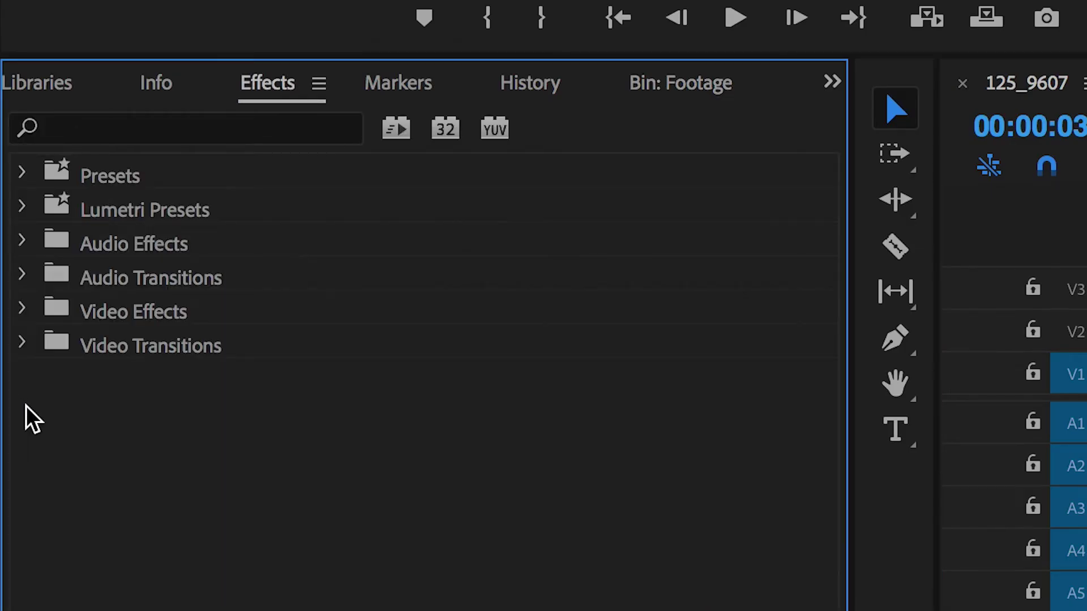
click(23, 343)
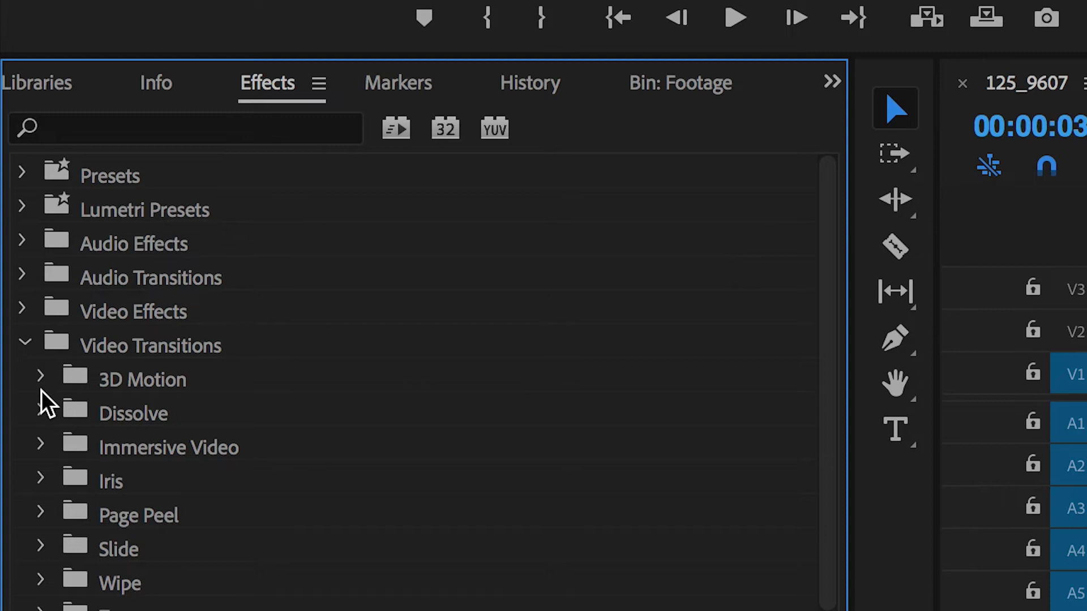
click(44, 411)
click(379, 468)
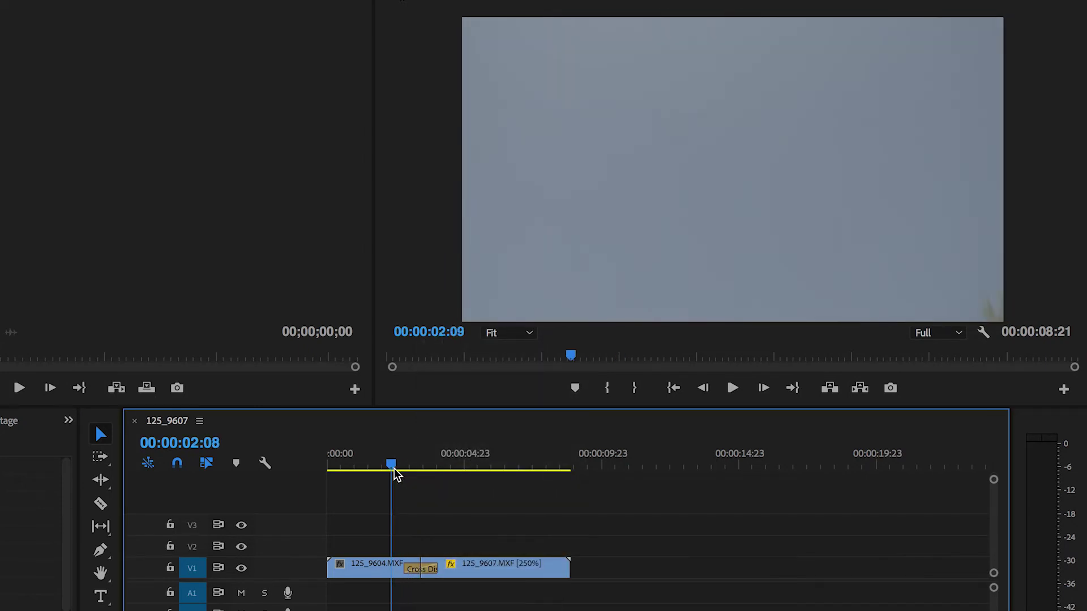
key(space)
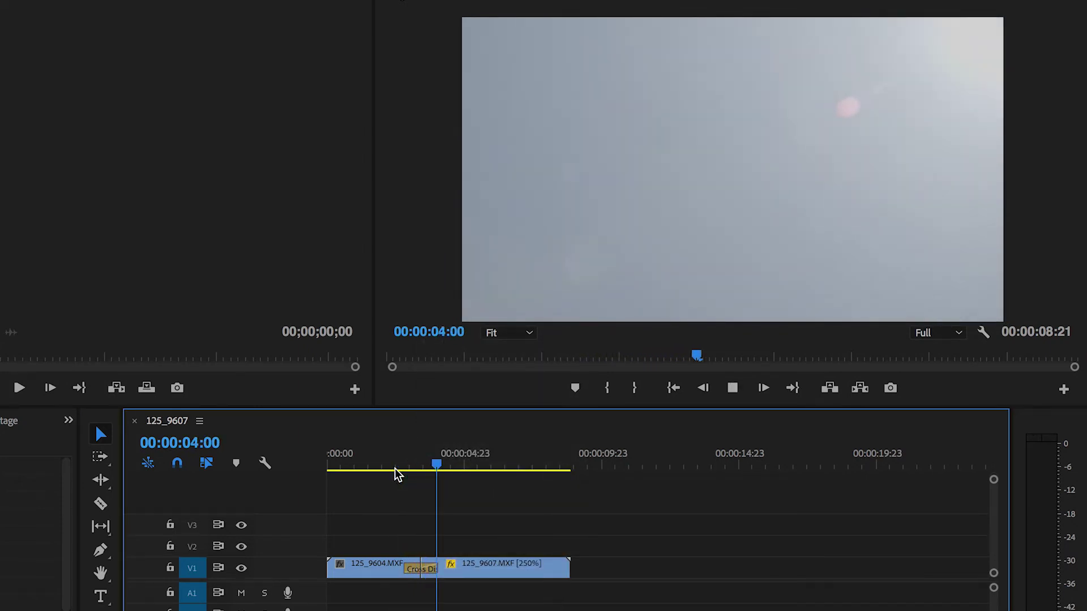